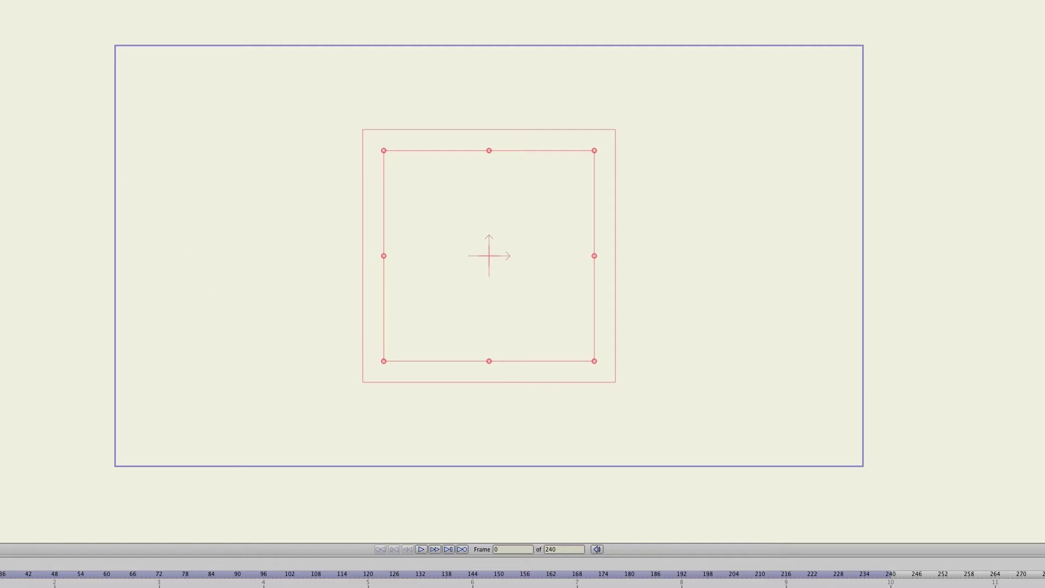
# Step: Import Ship.png into the scene as an image layer
pyautogui.click(201, 8)
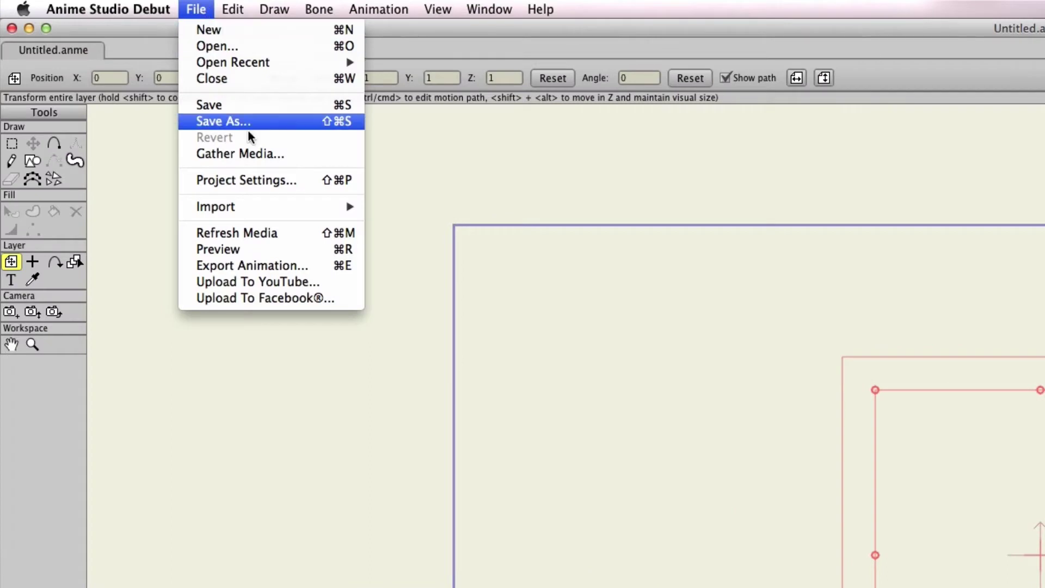
pyautogui.moveTo(252, 208)
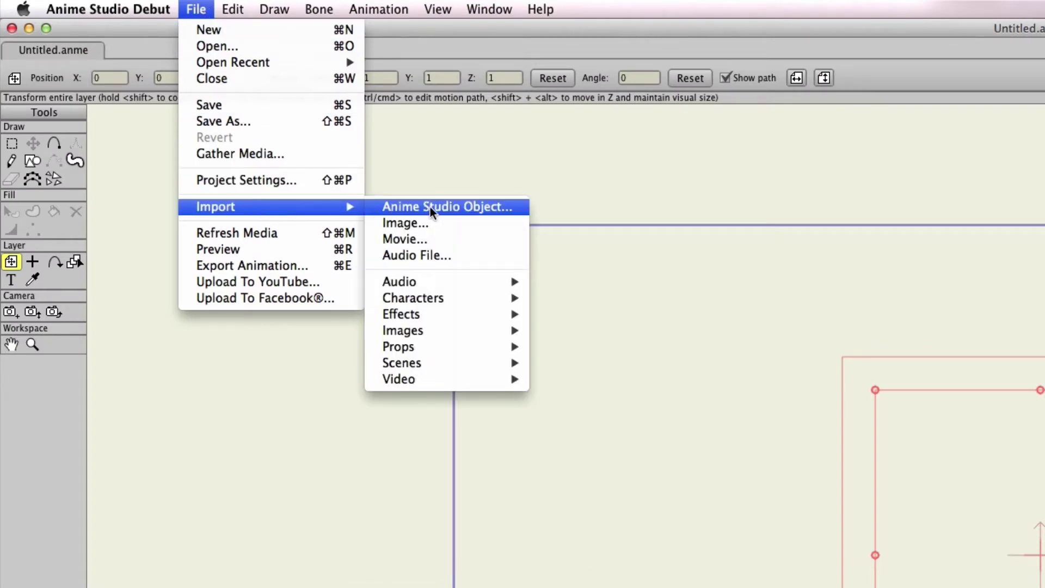
pyautogui.click(439, 222)
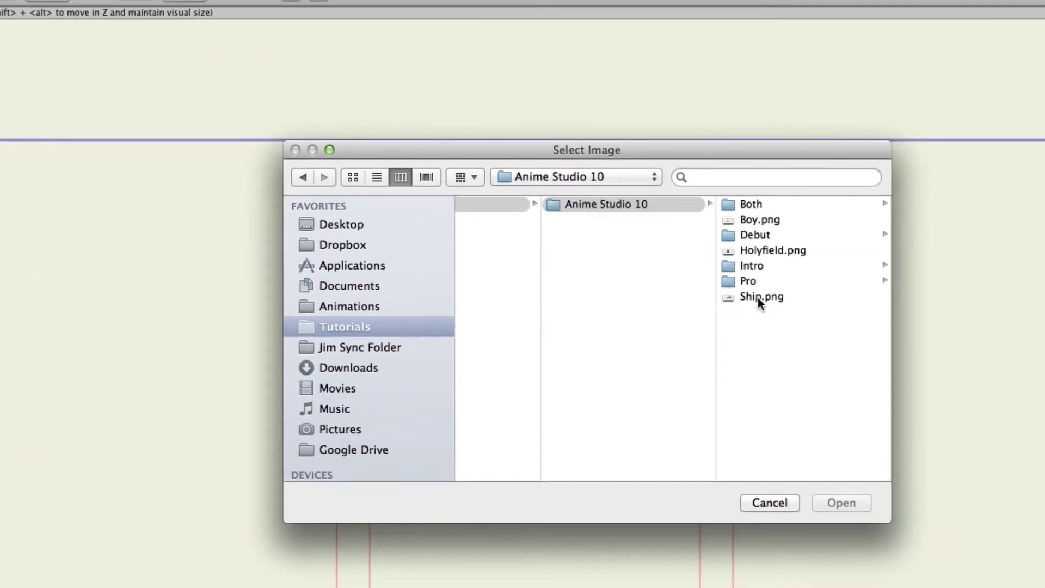
pyautogui.click(757, 297)
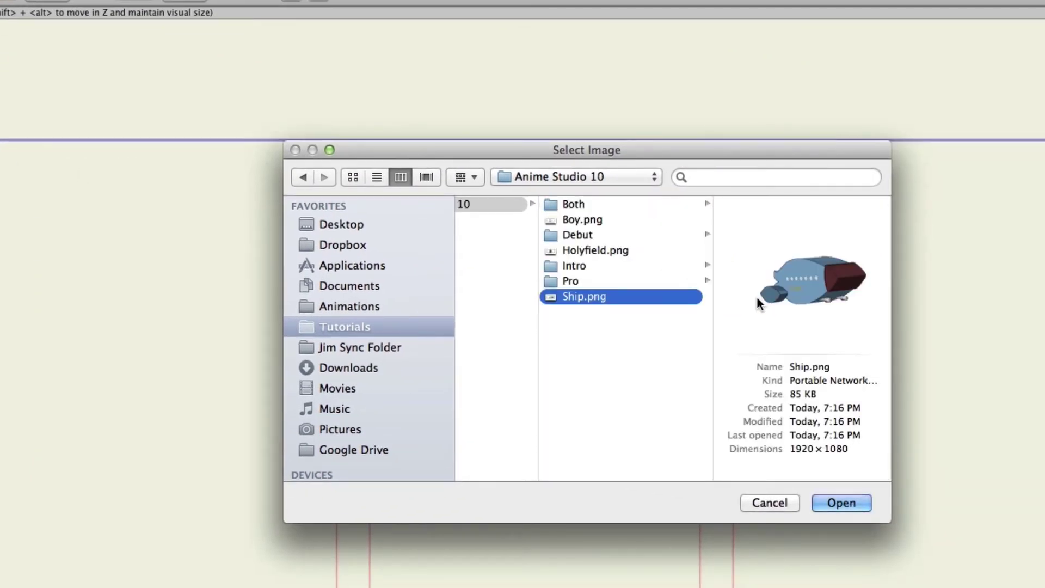
pyautogui.click(841, 504)
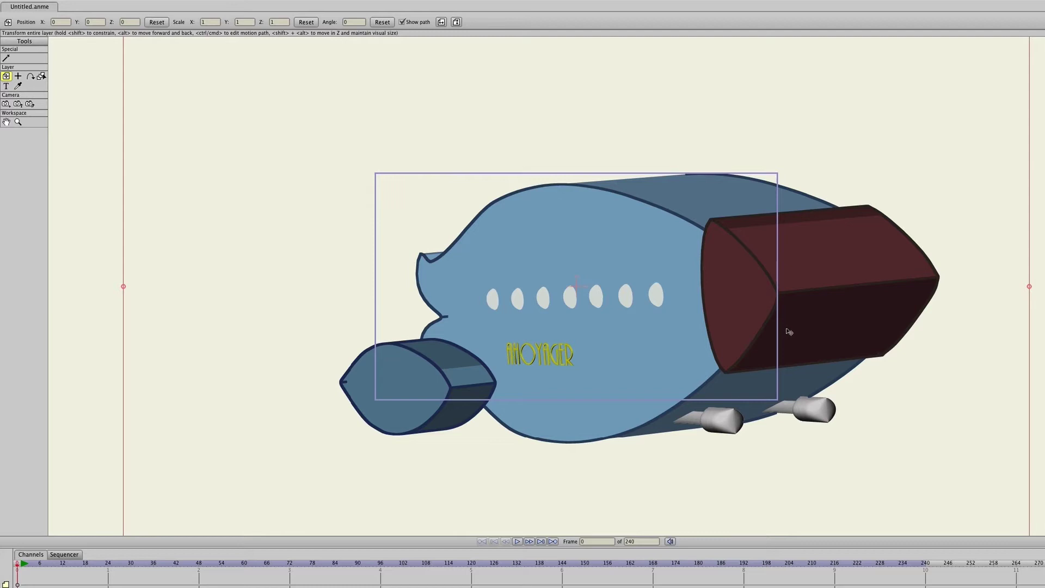
# Step: Shrink the Voyager ship image to 0.6424 scale so it fits inside the frame
pyautogui.scroll(-3, 787, 333)
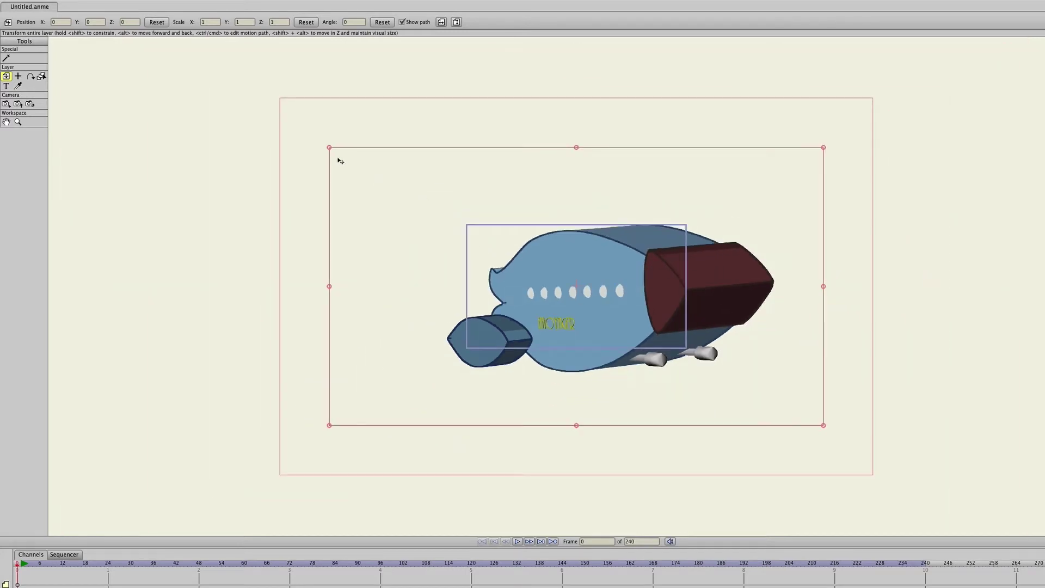
pyautogui.moveTo(329, 146); pyautogui.dragTo(385, 202)
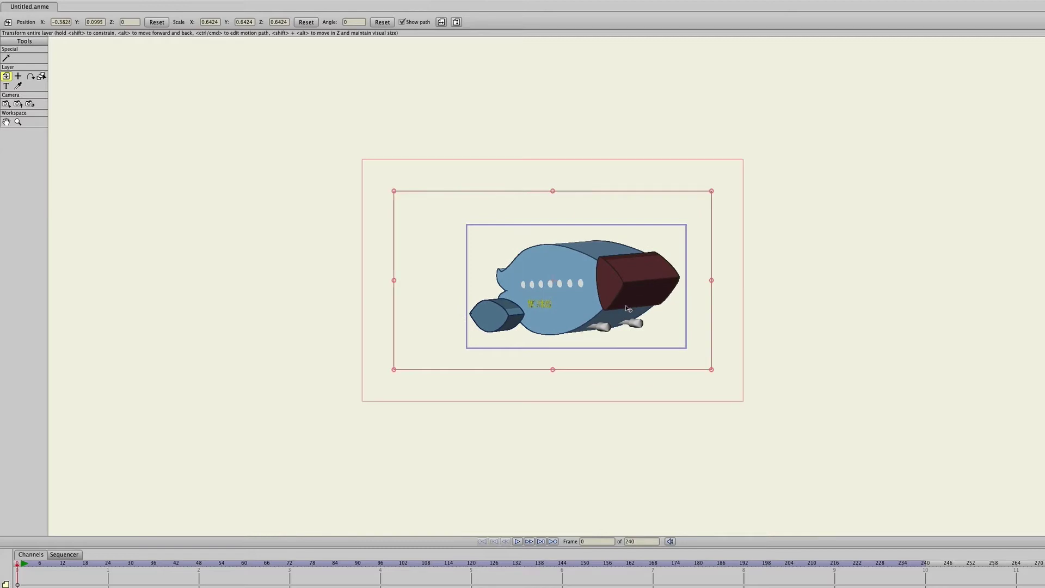
pyautogui.scroll(3, 626, 306)
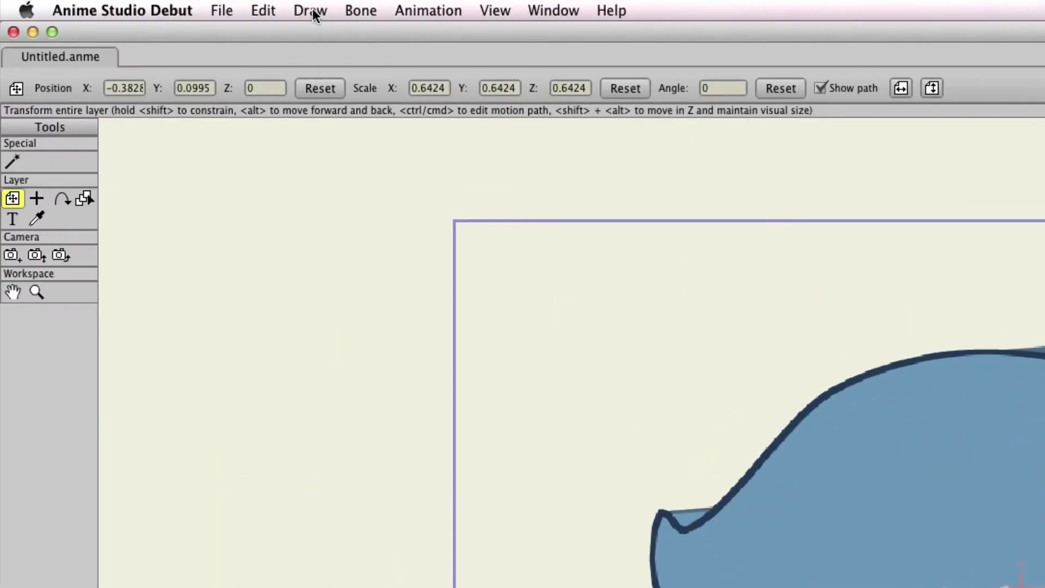
pyautogui.click(311, 11)
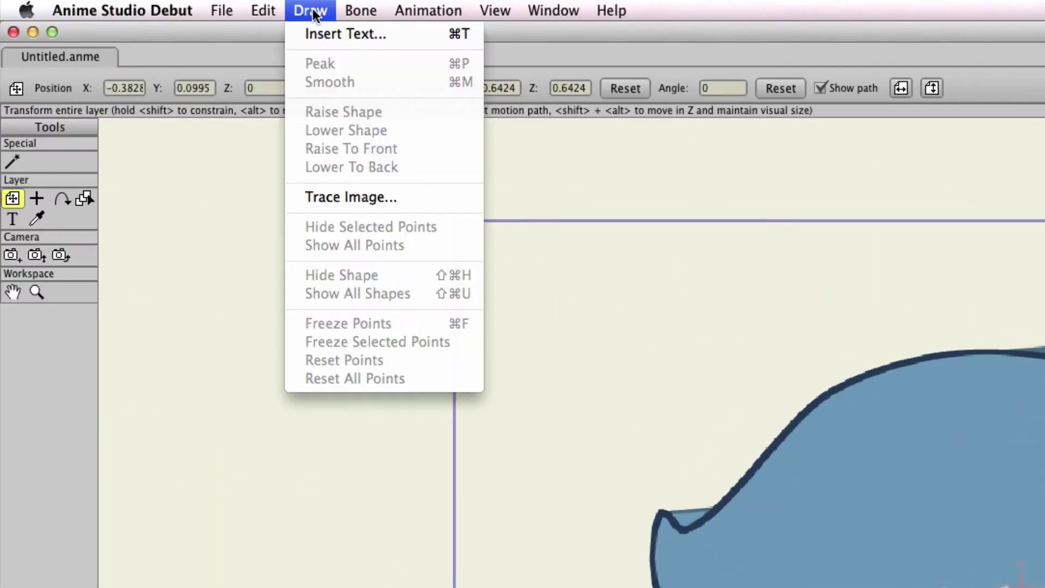
# Step: Open Trace Image for the ship and lower the threshold until the preview shows mostly clean outlines
pyautogui.click(336, 198)
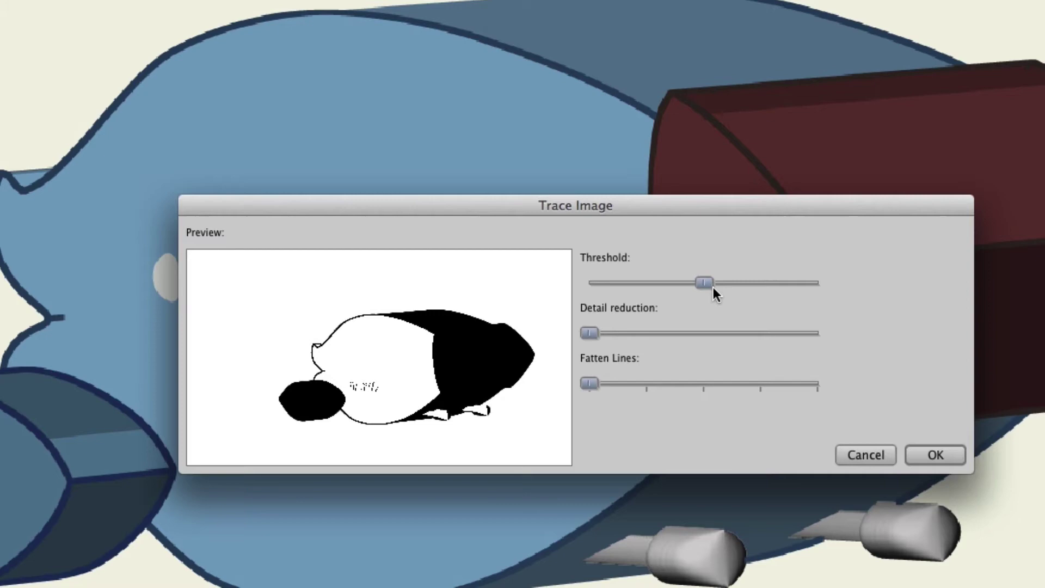
pyautogui.moveTo(704, 284); pyautogui.dragTo(660, 283)
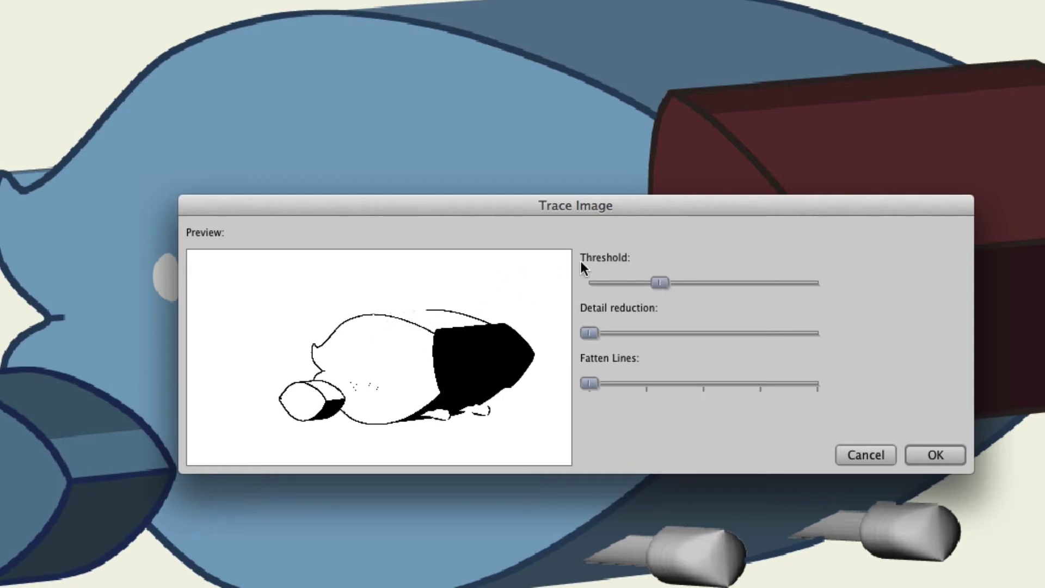
pyautogui.moveTo(660, 282); pyautogui.dragTo(790, 280)
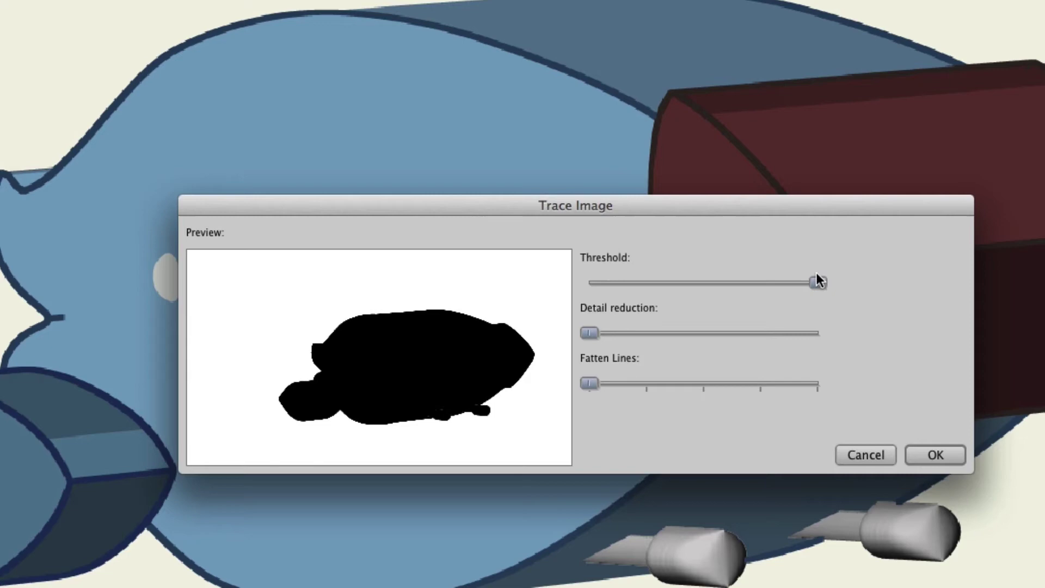
pyautogui.moveTo(813, 284); pyautogui.dragTo(767, 284)
pyautogui.moveTo(765, 282); pyautogui.dragTo(644, 282)
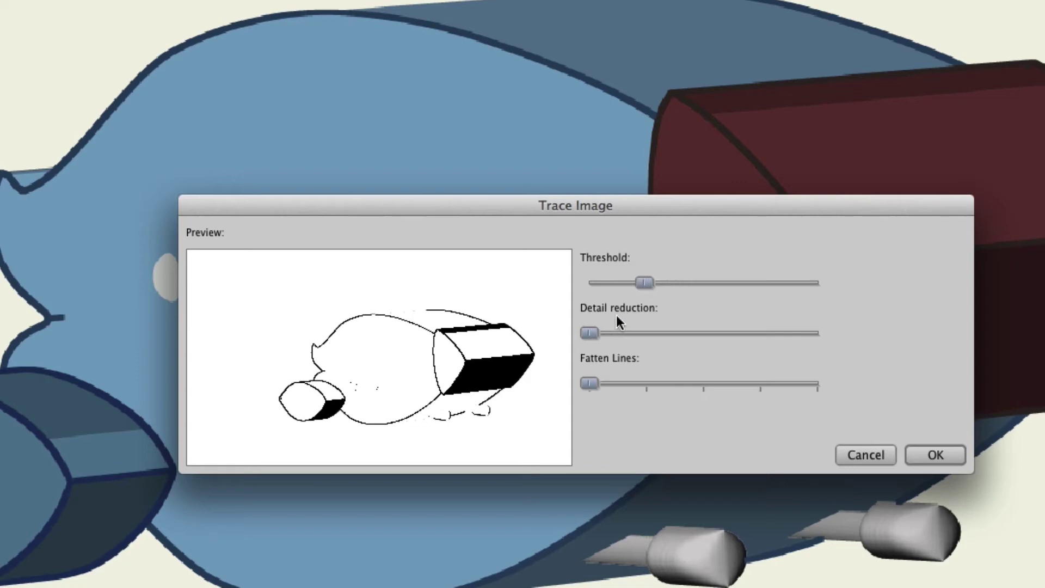
pyautogui.moveTo(585, 336)
pyautogui.mouseDown()
pyautogui.moveTo(806, 333)
pyautogui.moveTo(590, 336)
pyautogui.mouseUp()
pyautogui.moveTo(595, 381)
pyautogui.mouseDown()
pyautogui.moveTo(821, 376)
pyautogui.moveTo(614, 387)
pyautogui.mouseUp()
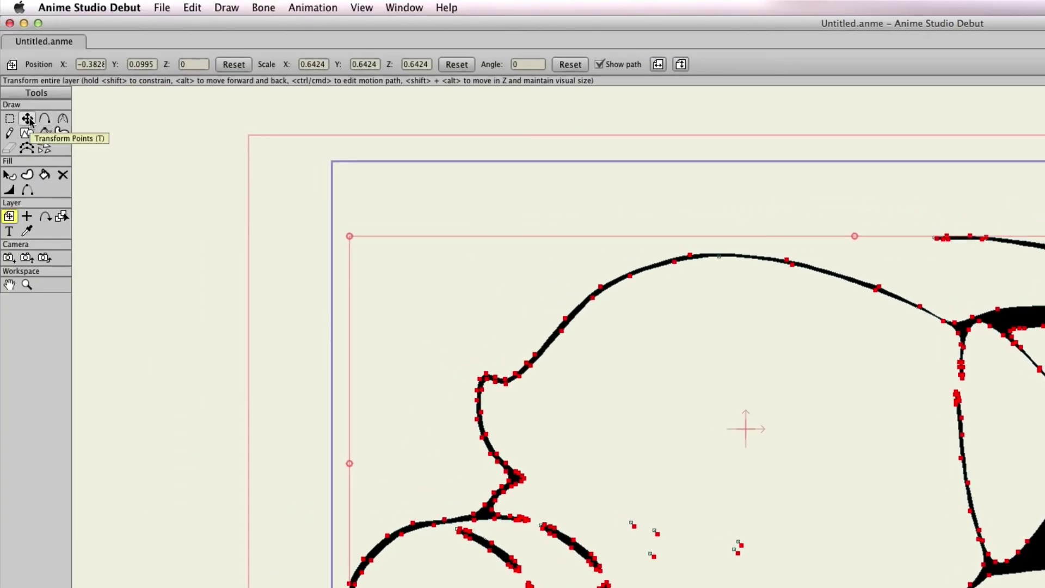
# Step: With Transform Points, drag two points on the ship's top outline to reshape the hull edge
pyautogui.click(27, 119)
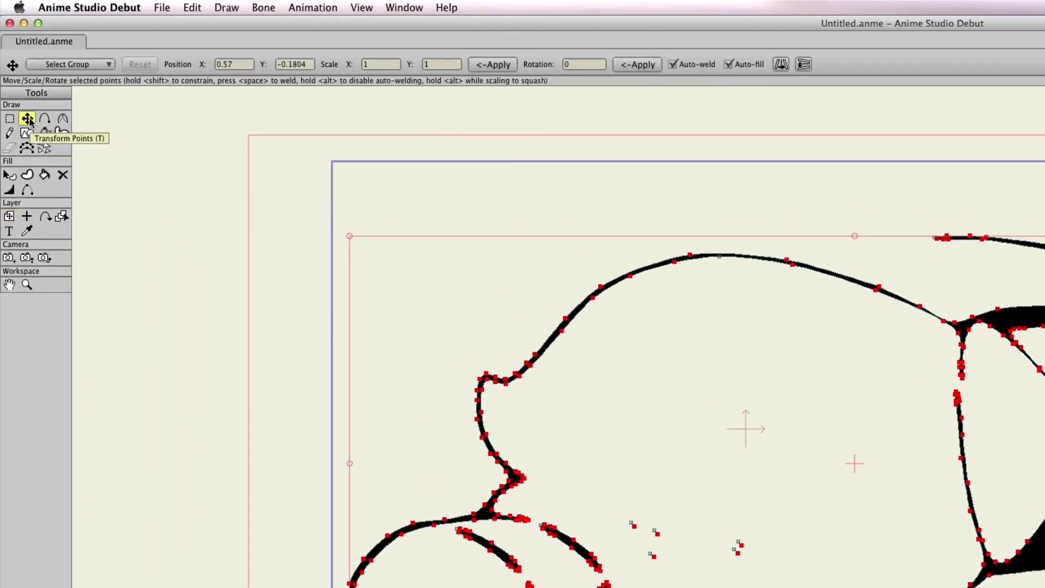
pyautogui.click(505, 284)
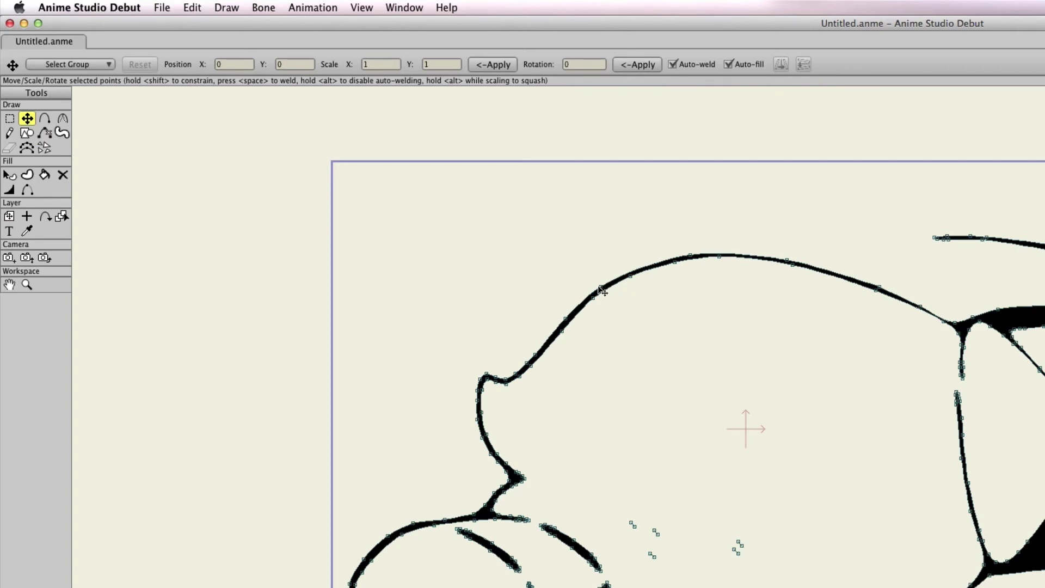
pyautogui.moveTo(600, 289)
pyautogui.mouseDown()
pyautogui.moveTo(602, 275)
pyautogui.moveTo(598, 290)
pyautogui.mouseUp()
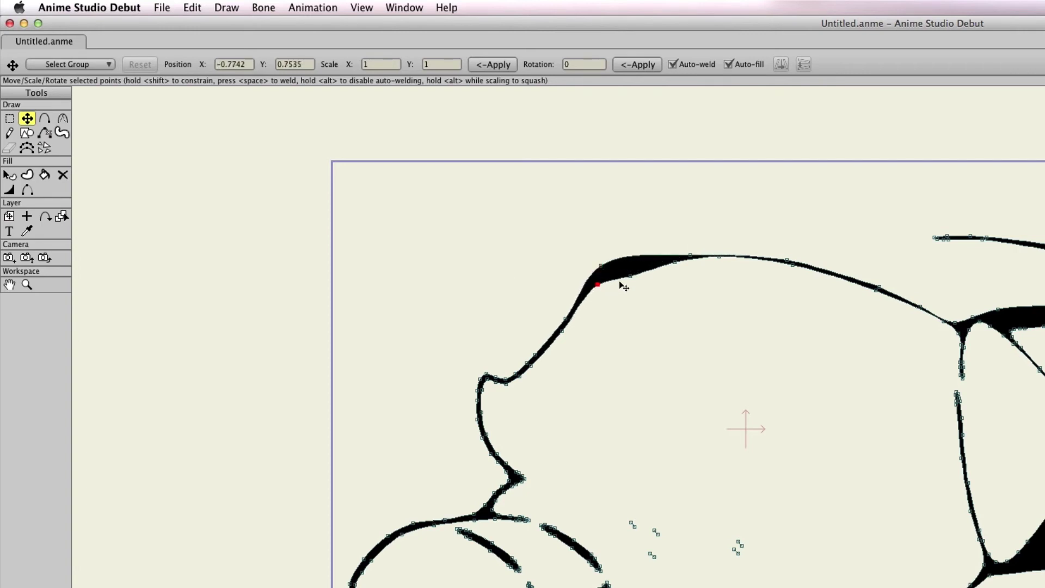
pyautogui.moveTo(951, 238)
pyautogui.mouseDown()
pyautogui.moveTo(956, 223)
pyautogui.moveTo(954, 238)
pyautogui.mouseUp()
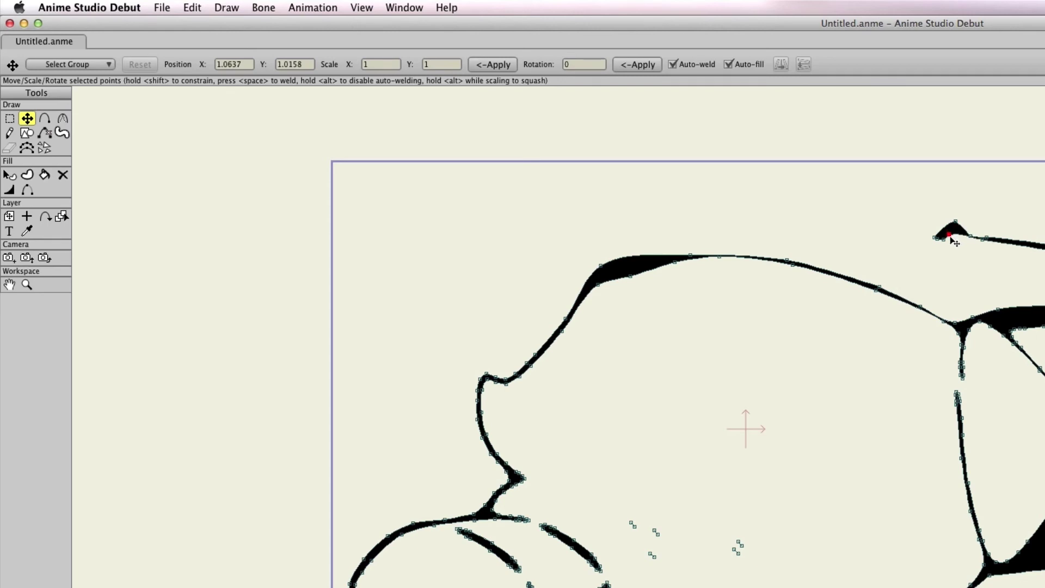
# Step: Paint-bucket the upper panel of the ship's rear block with red fill CF4545
pyautogui.click(45, 174)
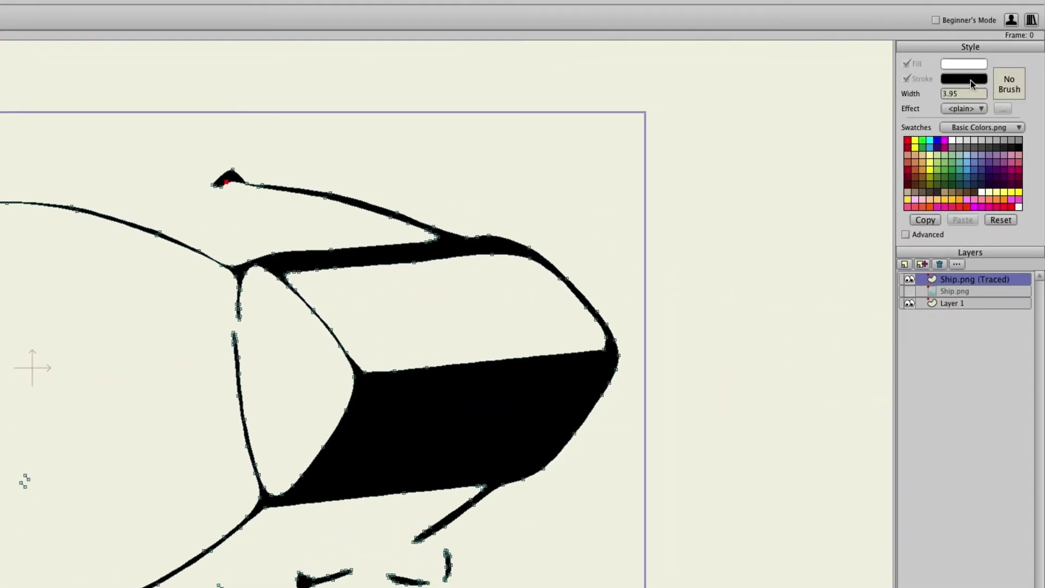
pyautogui.click(962, 66)
pyautogui.click(131, 448)
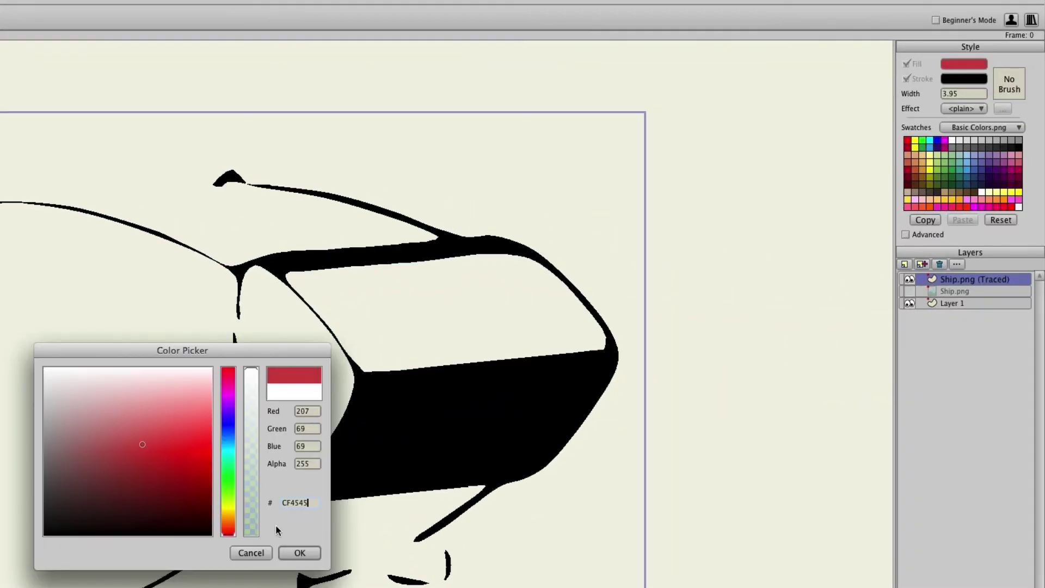
pyautogui.click(296, 550)
pyautogui.click(456, 316)
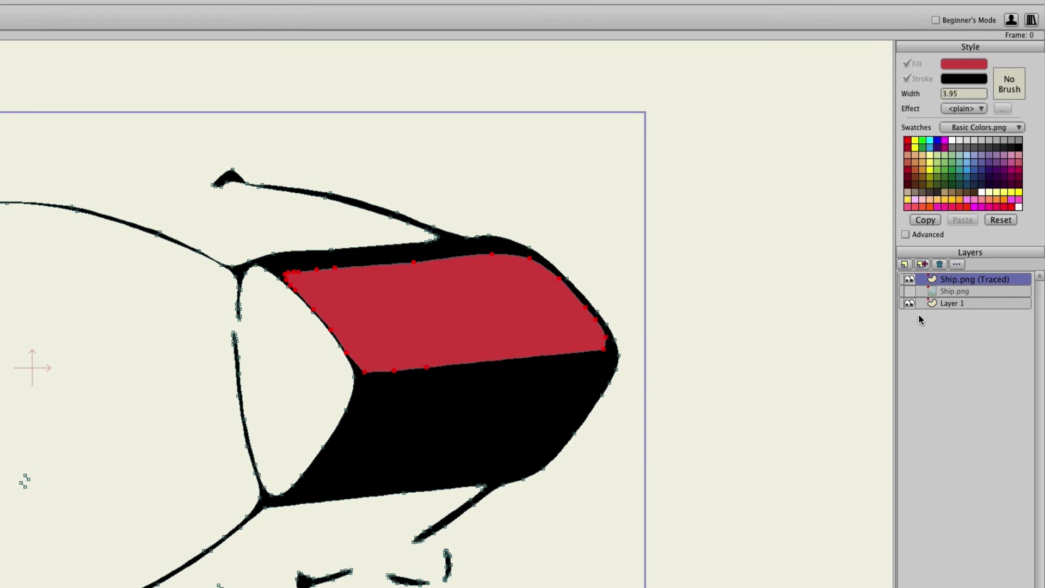
# Step: Delete the Ship.png (Traced) and Ship.png layers, then import Boy.png
pyautogui.click(939, 264)
pyautogui.click(940, 265)
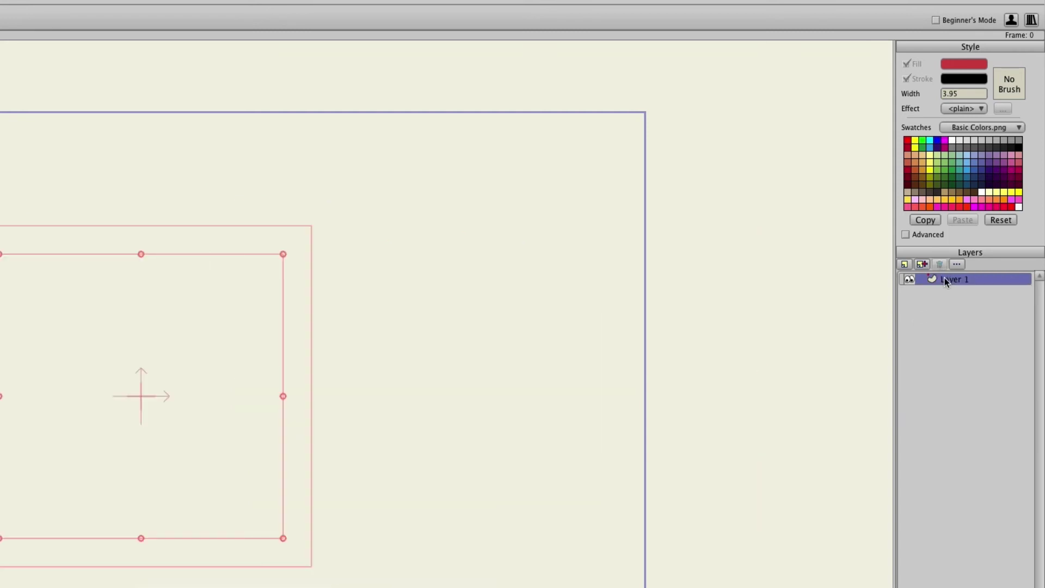
pyautogui.click(218, 11)
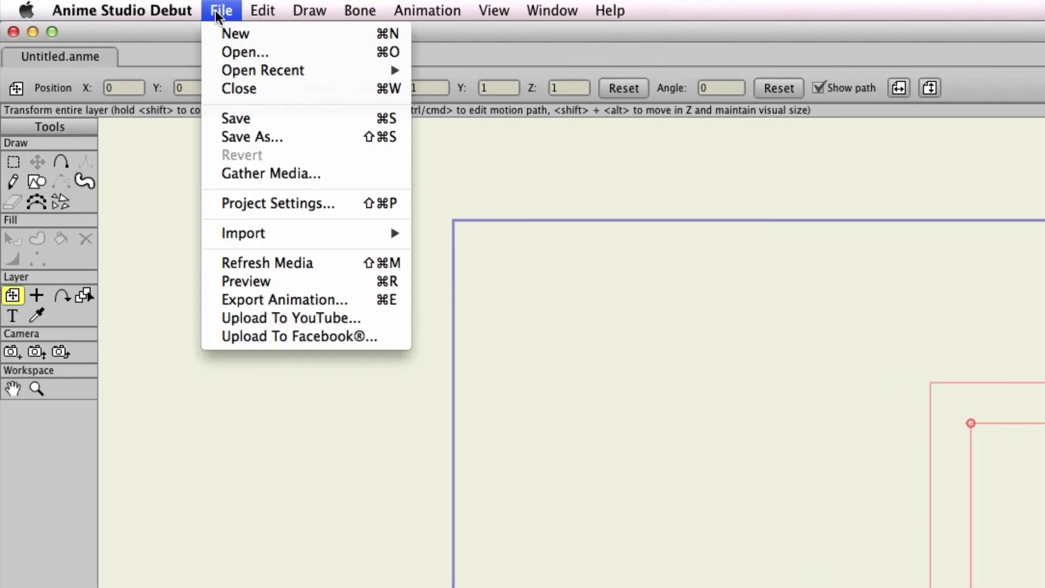
pyautogui.moveTo(257, 233)
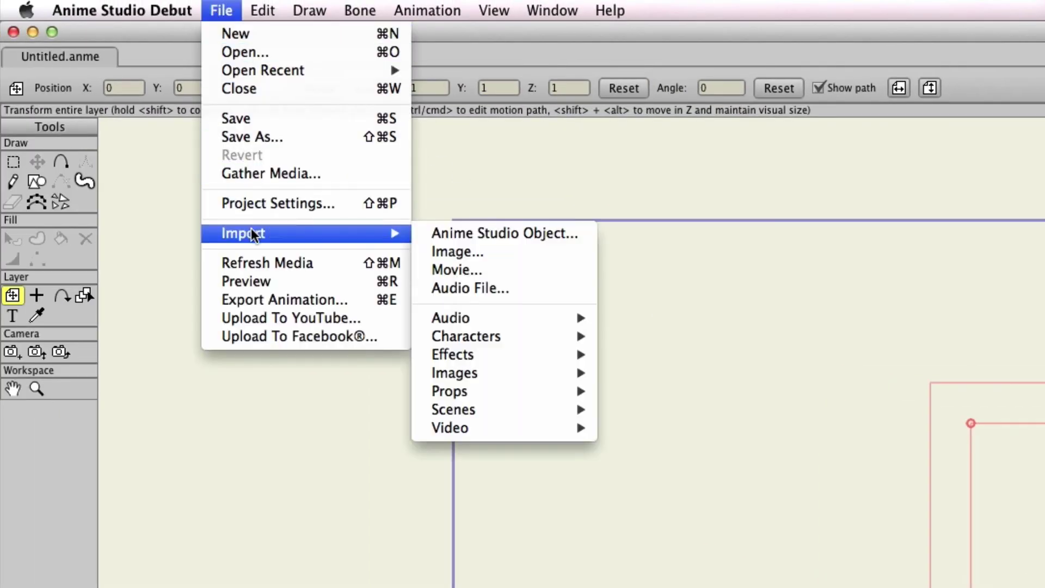
pyautogui.click(517, 256)
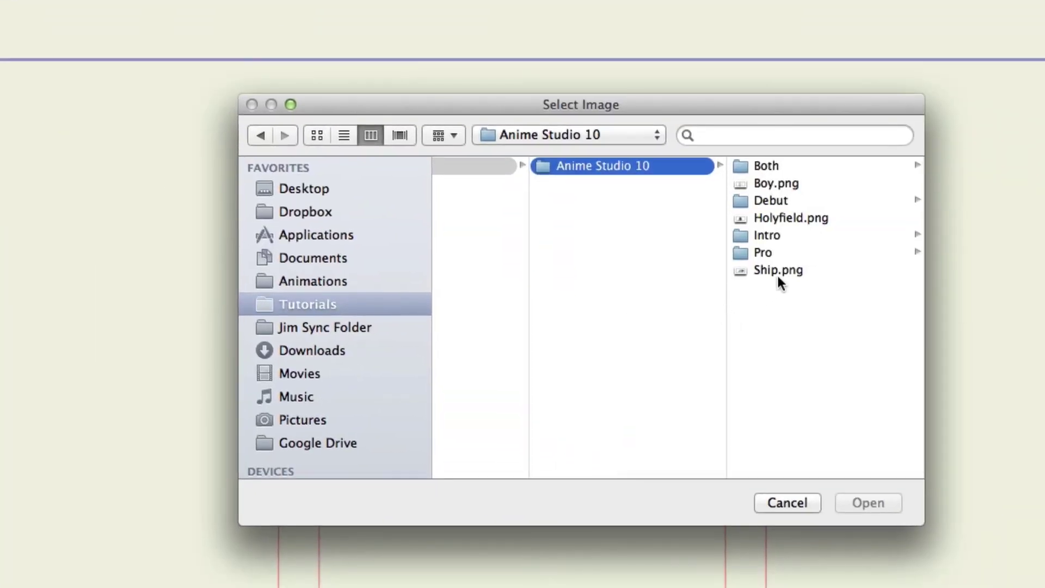
pyautogui.click(792, 184)
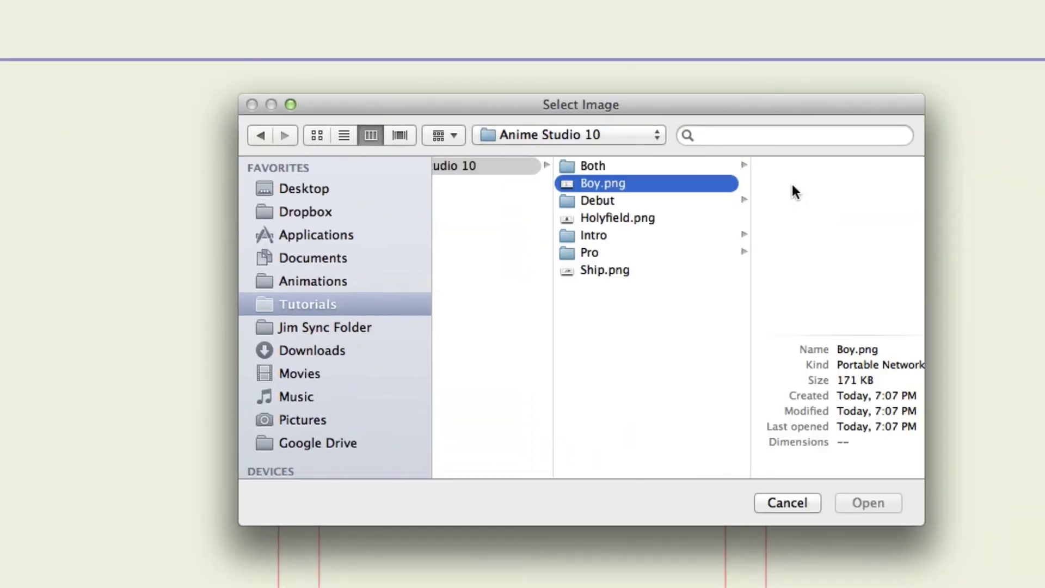
pyautogui.click(880, 502)
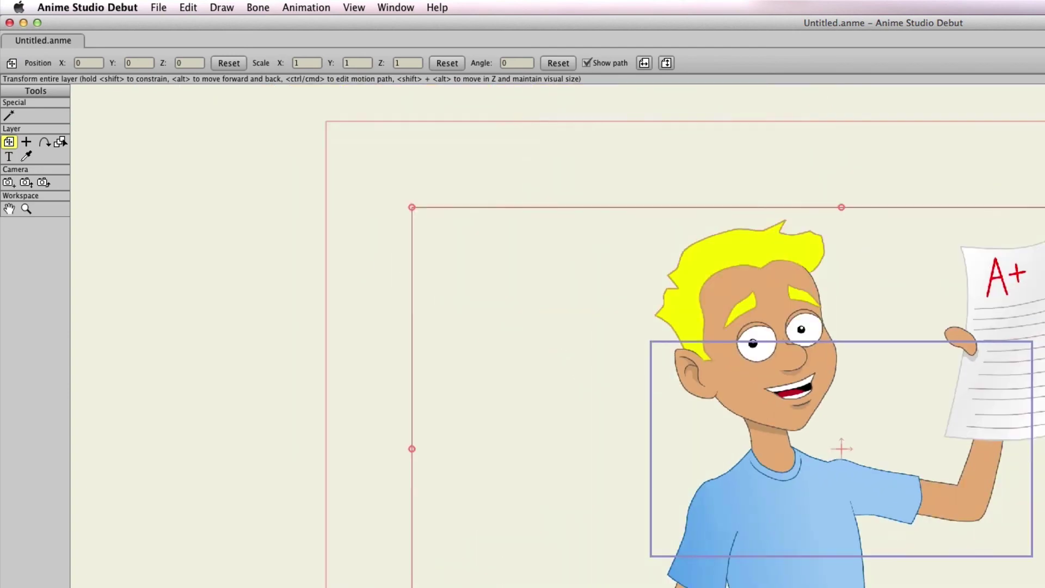
# Step: Open Trace Image for Boy.png and raise the threshold until the boy and A+ paper appear
pyautogui.click(228, 9)
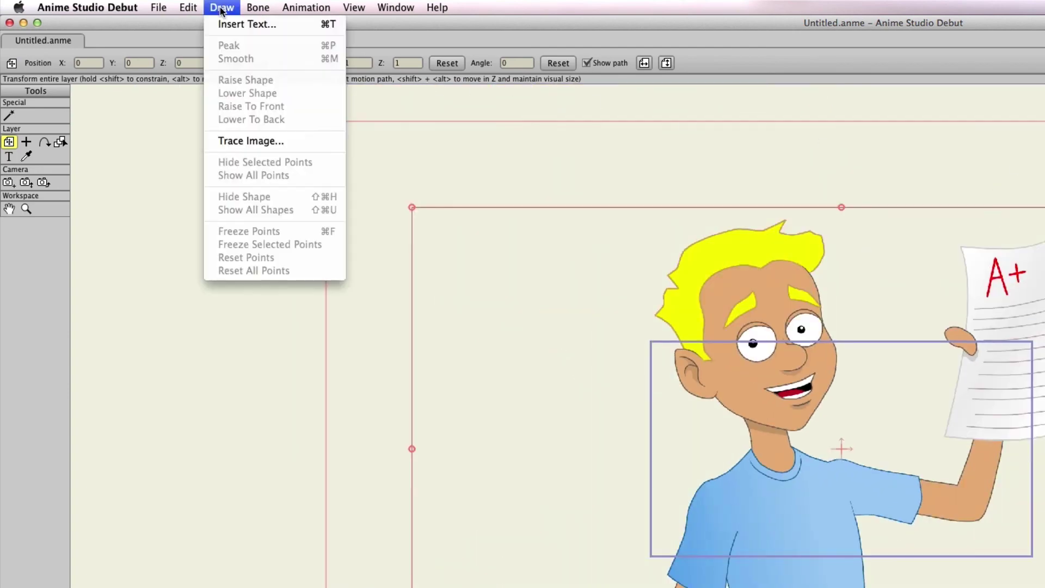
pyautogui.click(251, 142)
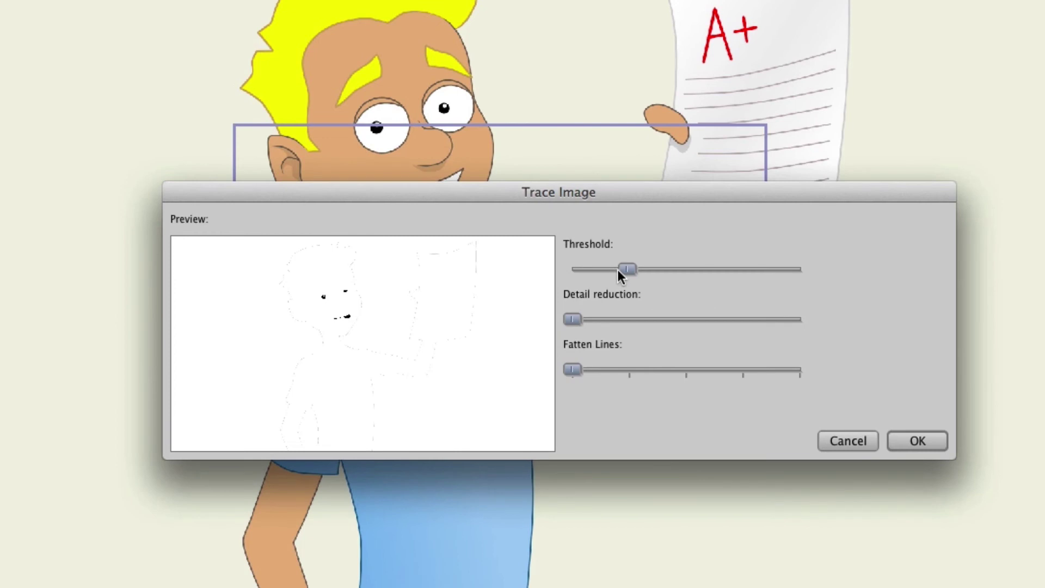
pyautogui.moveTo(930, 447); pyautogui.dragTo(959, 442)
pyautogui.moveTo(667, 271); pyautogui.dragTo(740, 267)
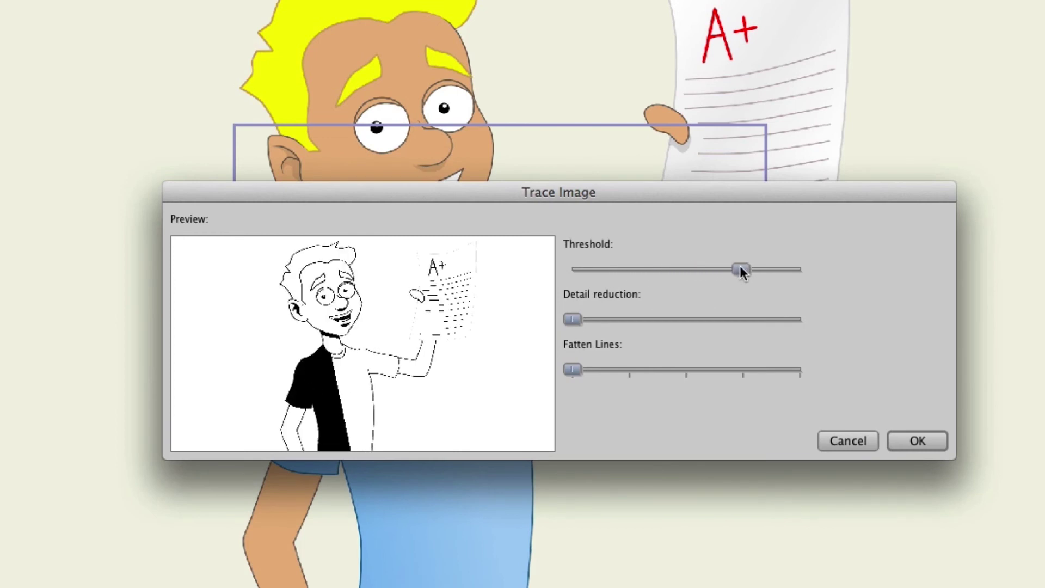
pyautogui.moveTo(601, 315); pyautogui.dragTo(561, 321)
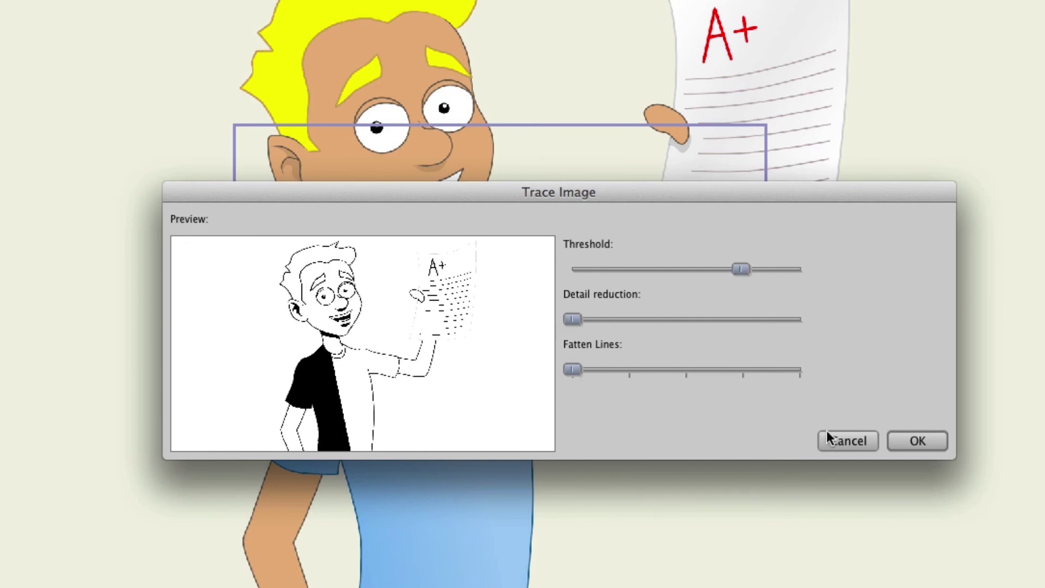